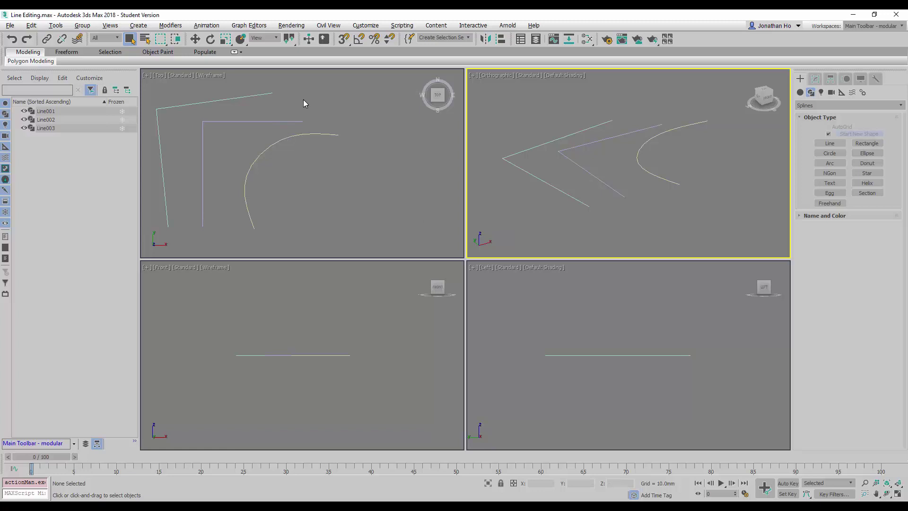
- Select Line001 and expand its Line entry in the Modify panel's modifier stack
{"action": "left_click", "coordinate": [254, 98]}
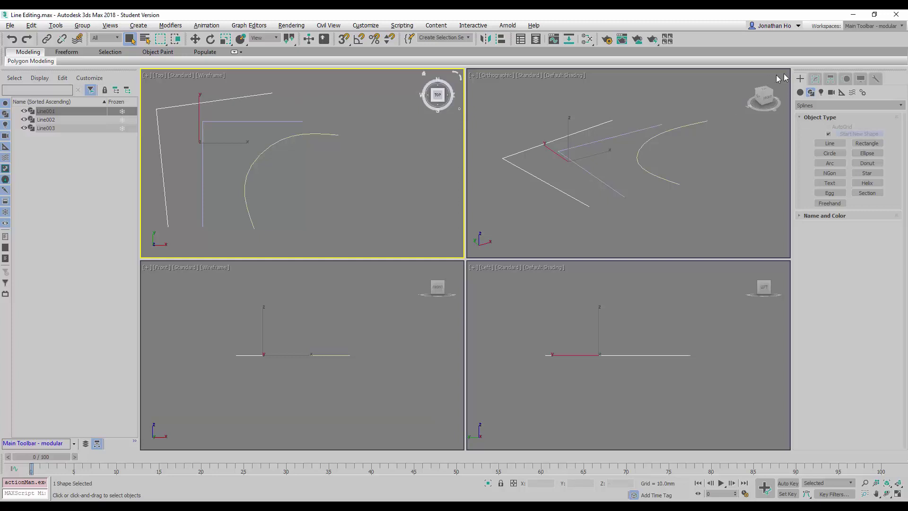
{"action": "left_click", "coordinate": [816, 80]}
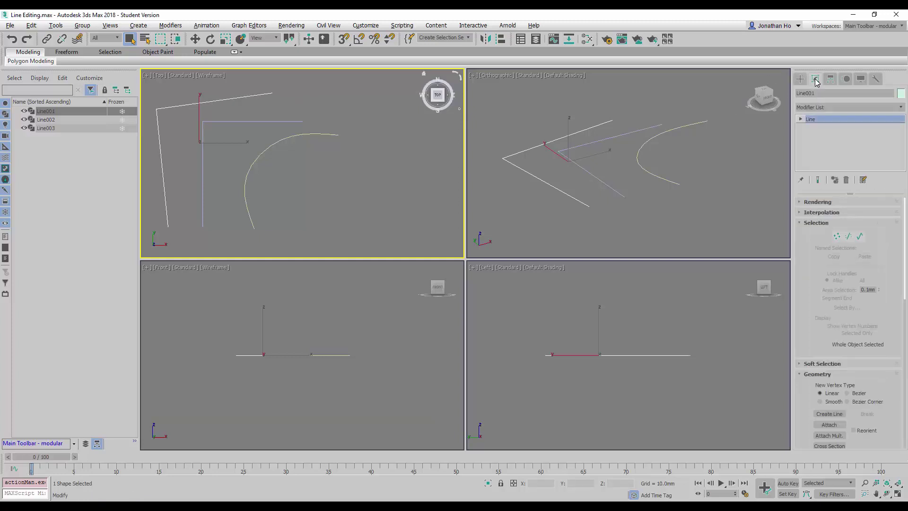
{"action": "left_click", "coordinate": [801, 119]}
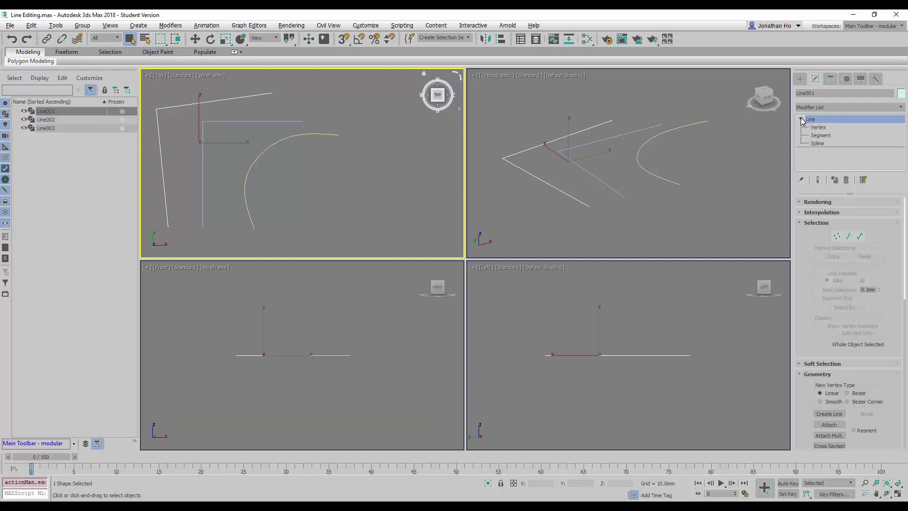
- Switch Line001 to the Vertex sub-object level
{"action": "left_click", "coordinate": [800, 119]}
{"action": "left_click", "coordinate": [800, 119]}
{"action": "left_click", "coordinate": [800, 119]}
{"action": "left_click", "coordinate": [800, 119]}
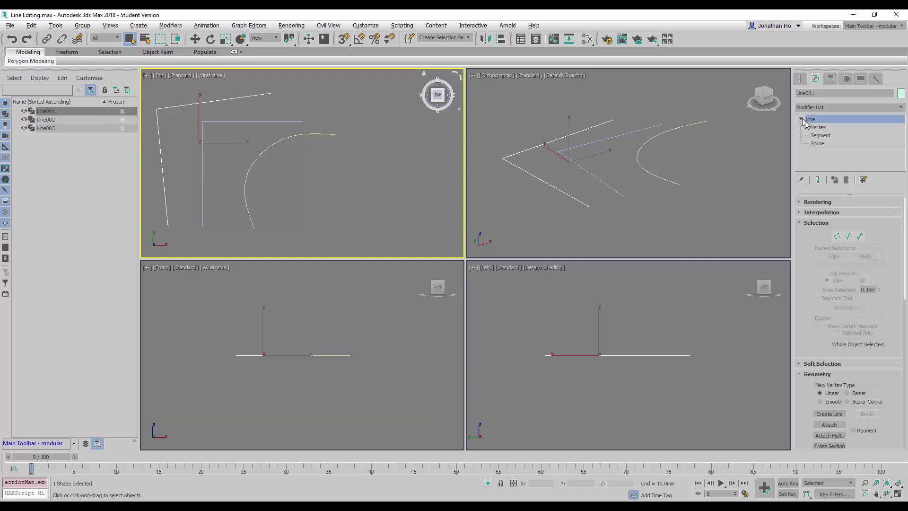
{"action": "left_click", "coordinate": [828, 129]}
{"action": "left_click", "coordinate": [829, 136]}
{"action": "left_click", "coordinate": [825, 143]}
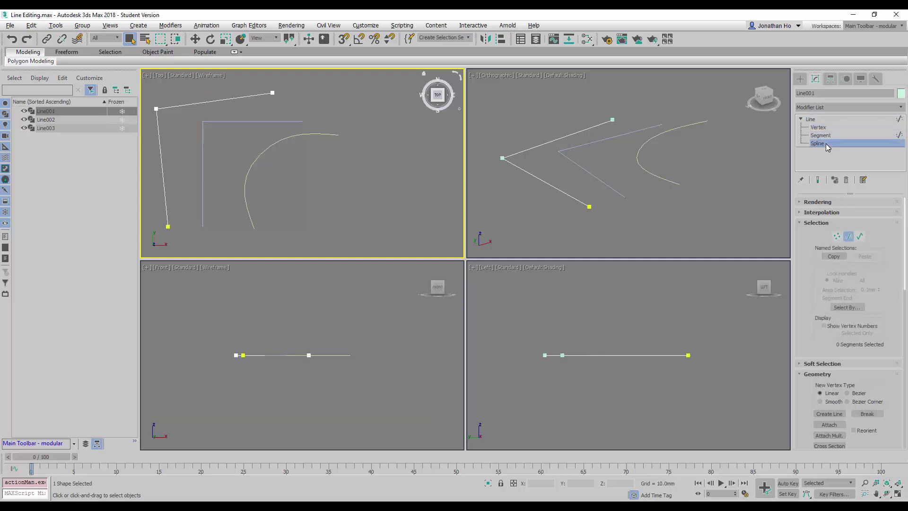
{"action": "key", "text": "1"}
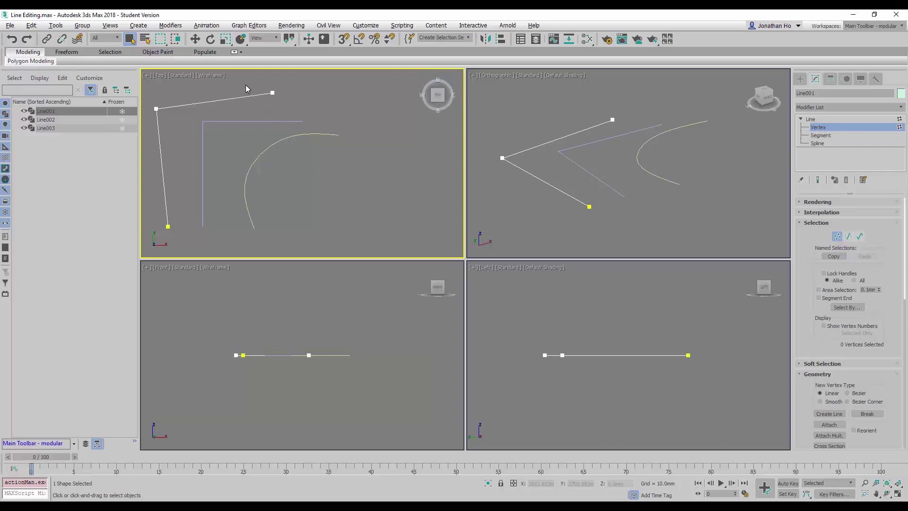
- Select Line001's top-left corner vertex and activate Select and Move
{"action": "left_click_drag", "start_coordinate": [246, 84], "coordinate": [285, 103]}
{"action": "left_click_drag", "start_coordinate": [171, 125], "coordinate": [170, 126]}
{"action": "left_click_drag", "start_coordinate": [177, 239], "coordinate": [180, 238]}
{"action": "left_click_drag", "start_coordinate": [146, 105], "coordinate": [165, 118]}
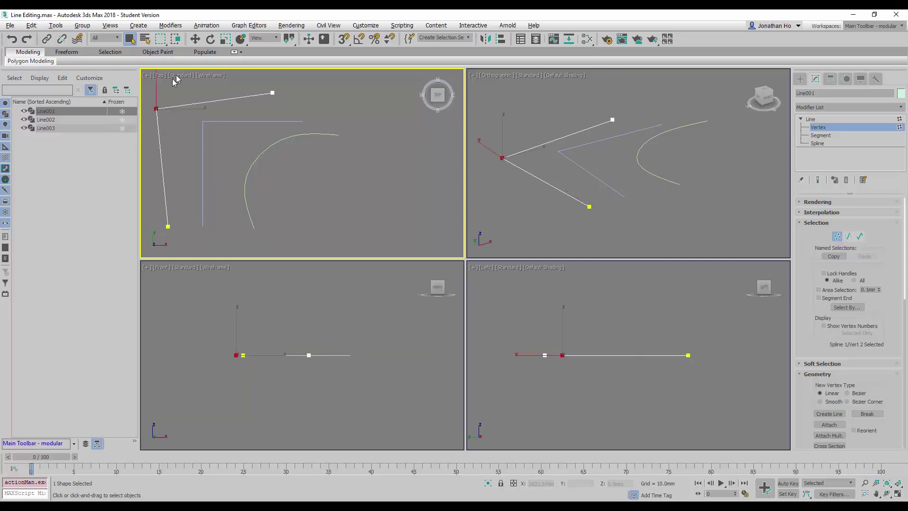
{"action": "left_click", "coordinate": [195, 39]}
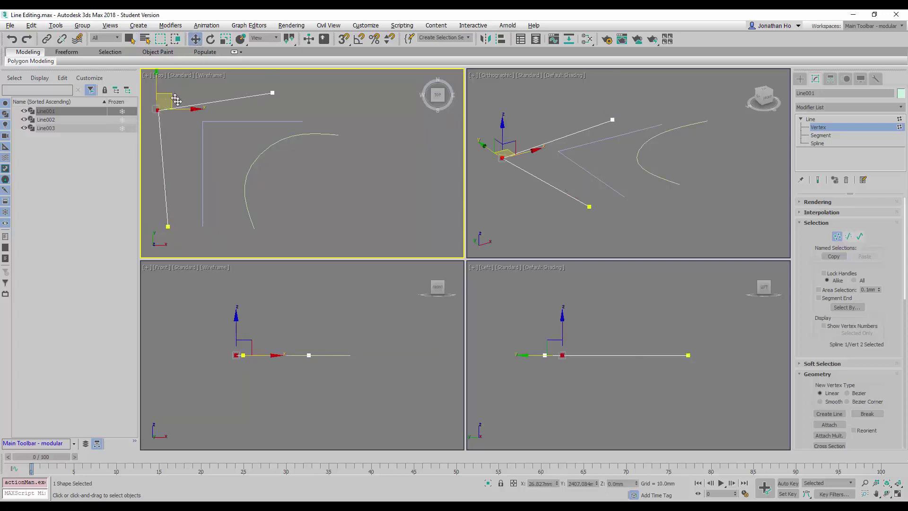
{"action": "mouse_move", "coordinate": [170, 100]}
{"action": "left_mouse_down"}
{"action": "mouse_move", "coordinate": [183, 157]}
{"action": "mouse_move", "coordinate": [156, 129]}
{"action": "mouse_move", "coordinate": [197, 103]}
{"action": "mouse_move", "coordinate": [203, 138]}
{"action": "mouse_move", "coordinate": [171, 94]}
{"action": "left_mouse_up"}
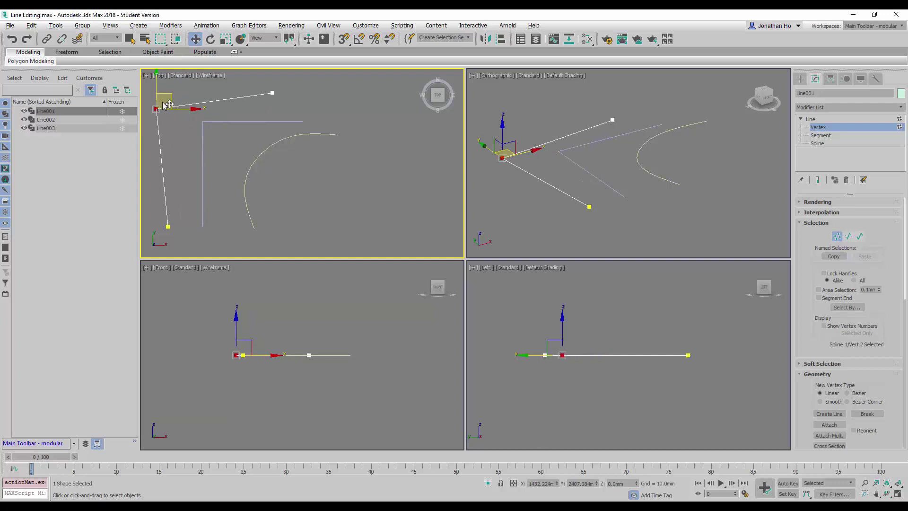
- Open the Move Transform Type-In dialog with the top-left corner vertex selected
{"action": "right_click", "coordinate": [196, 41]}
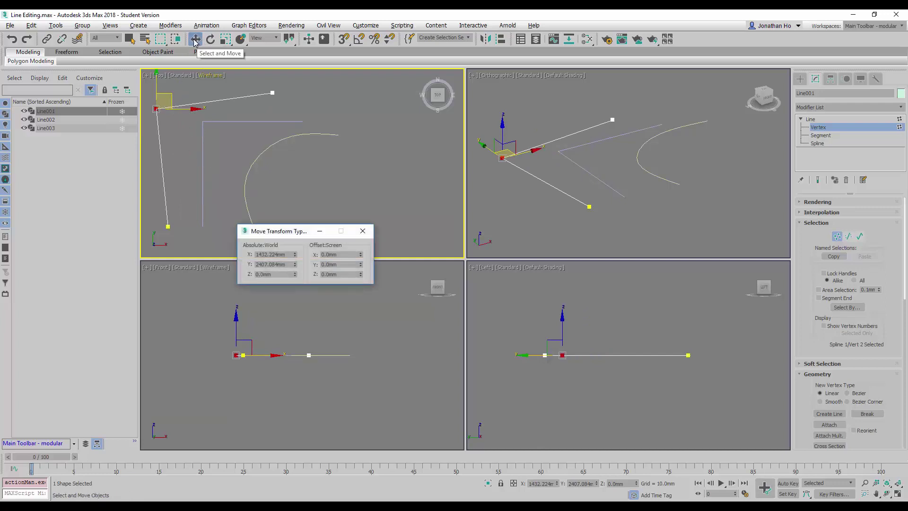
{"action": "left_click_drag", "start_coordinate": [299, 234], "coordinate": [296, 237]}
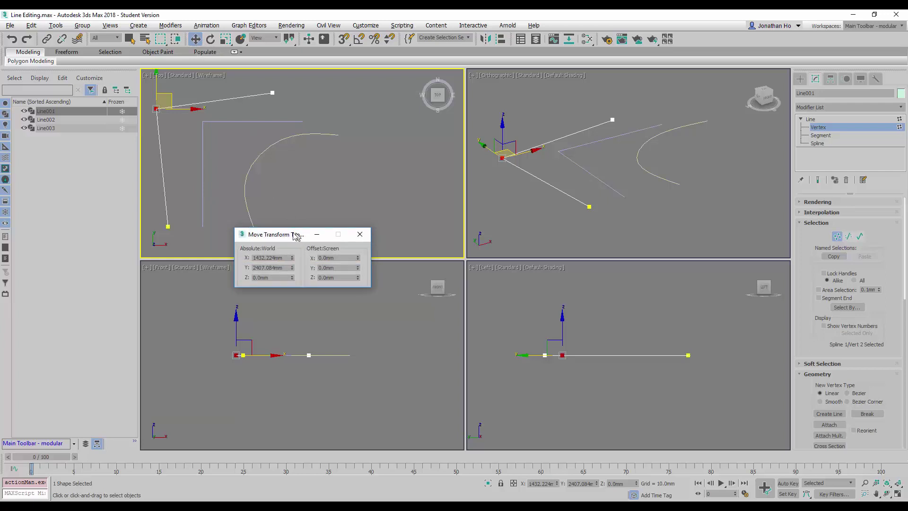
{"action": "left_click", "coordinate": [147, 100]}
{"action": "left_click_drag", "start_coordinate": [166, 126], "coordinate": [167, 126]}
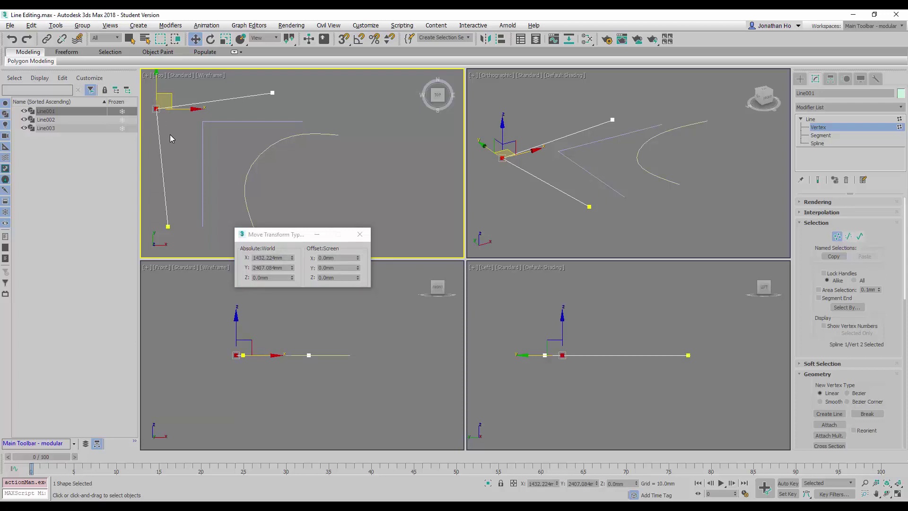
- Enter Absolute:World X 1500 and Y 2400 for the top-left corner vertex
{"action": "double_click", "coordinate": [251, 258]}
{"action": "key", "text": "Tab"}
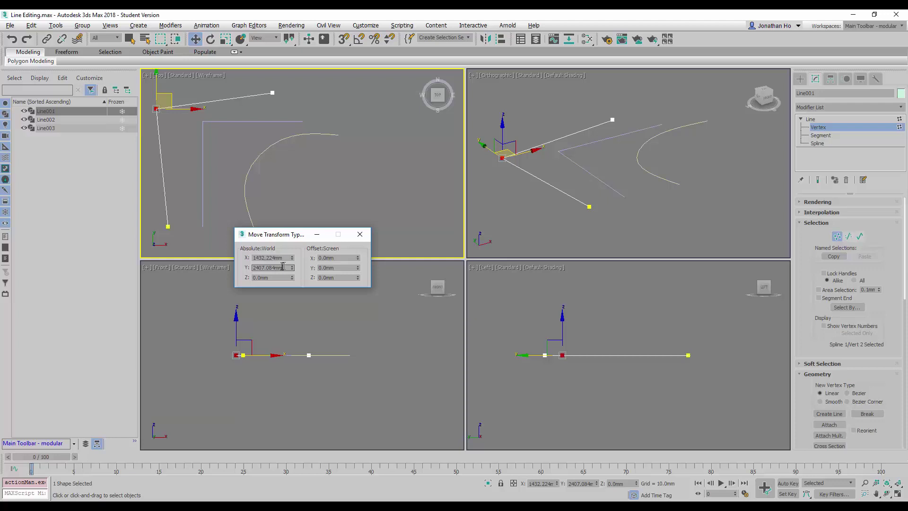
{"action": "double_click", "coordinate": [282, 258]}
{"action": "double_click", "coordinate": [282, 268]}
{"action": "double_click", "coordinate": [284, 277]}
{"action": "double_click", "coordinate": [274, 268]}
{"action": "double_click", "coordinate": [258, 258]}
{"action": "type", "text": "1500"}
{"action": "key", "text": "Return"}
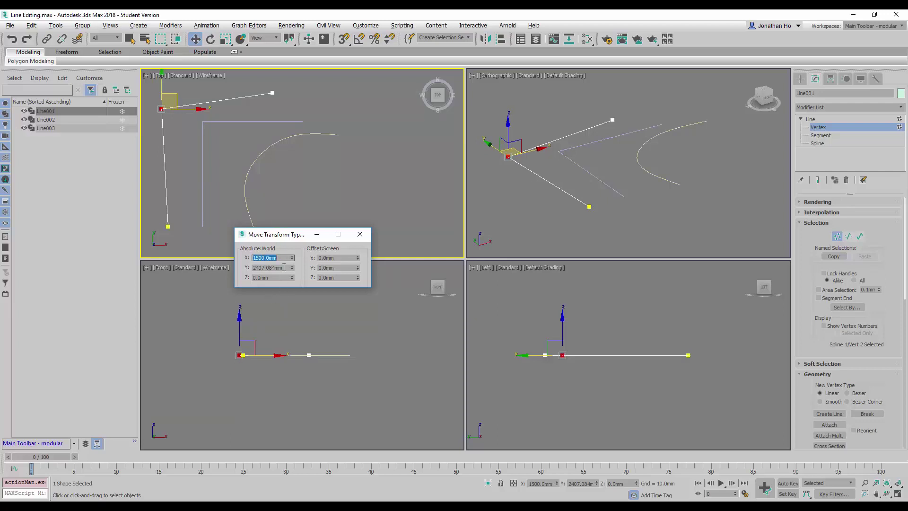
{"action": "left_click", "coordinate": [287, 267]}
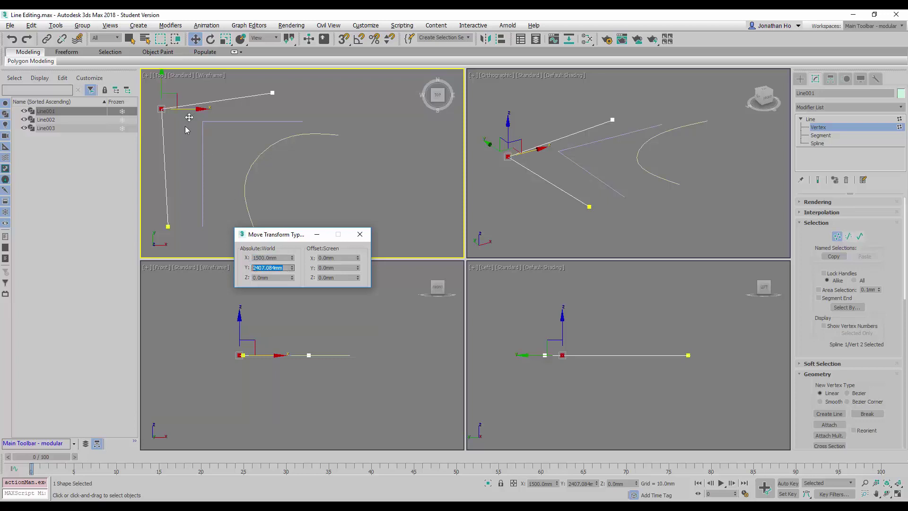
{"action": "type", "text": "2400"}
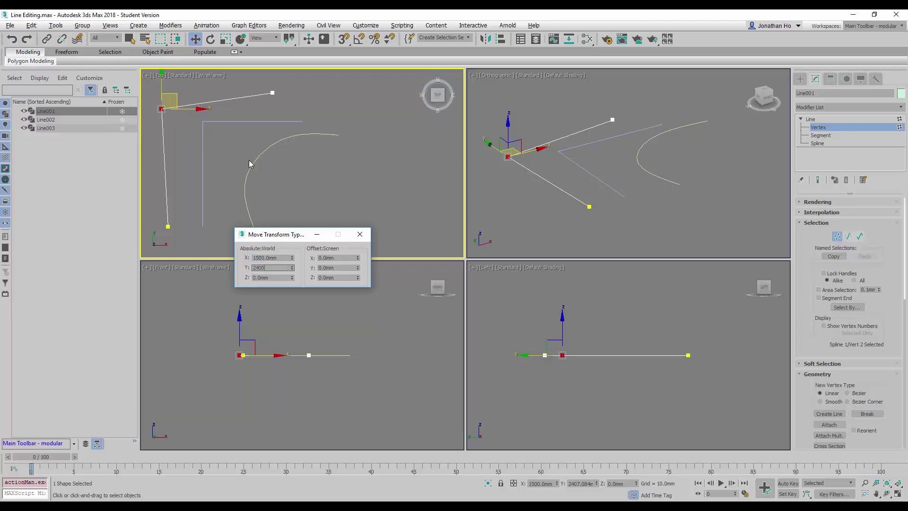
{"action": "key", "text": "Return"}
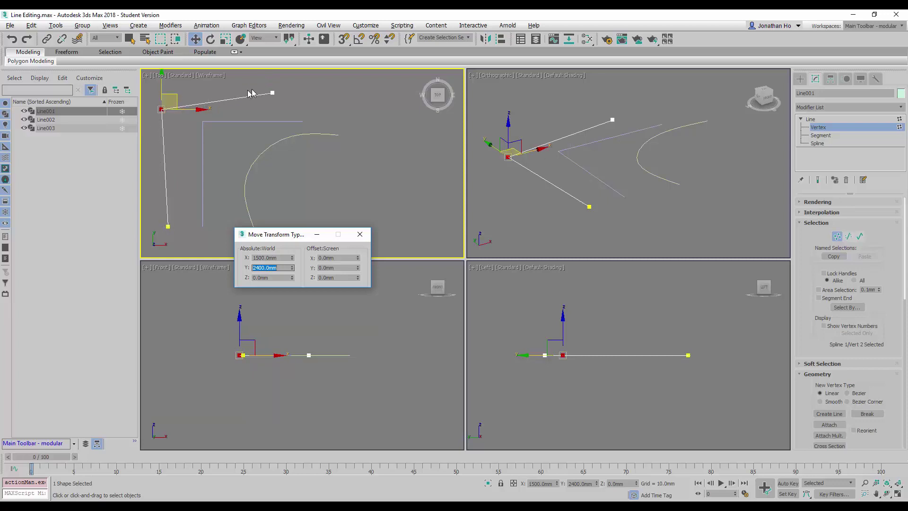
- Select the top-right end vertex and enter Absolute:World X 3000mm, Y 2400mm
{"action": "left_click", "coordinate": [286, 89]}
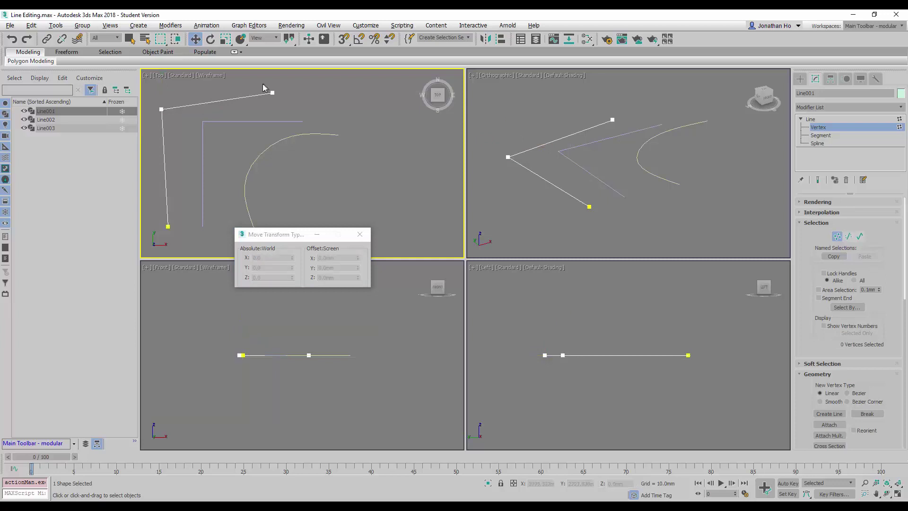
{"action": "left_click", "coordinate": [273, 93]}
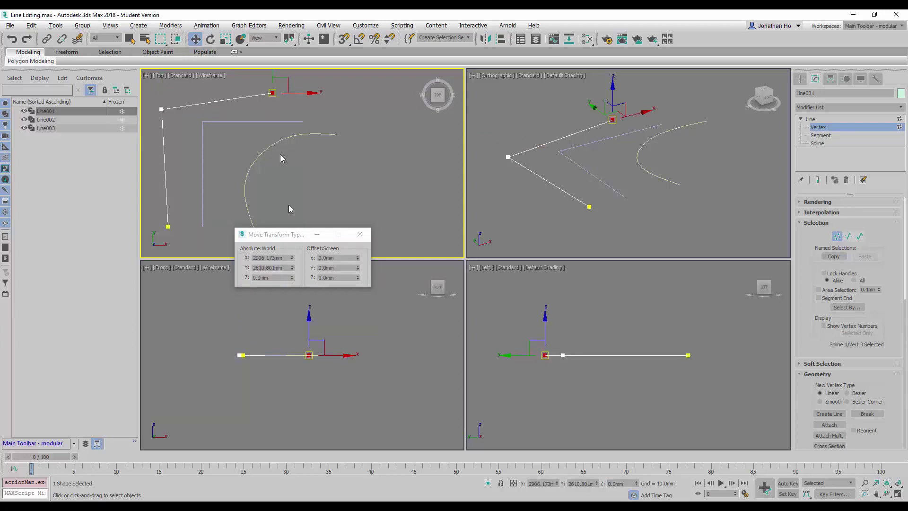
{"action": "mouse_move", "coordinate": [293, 261]}
{"action": "left_mouse_down"}
{"action": "mouse_move", "coordinate": [282, 242]}
{"action": "mouse_move", "coordinate": [292, 227]}
{"action": "mouse_move", "coordinate": [297, 244]}
{"action": "mouse_move", "coordinate": [307, 234]}
{"action": "mouse_move", "coordinate": [298, 257]}
{"action": "left_mouse_up"}
{"action": "double_click", "coordinate": [283, 256]}
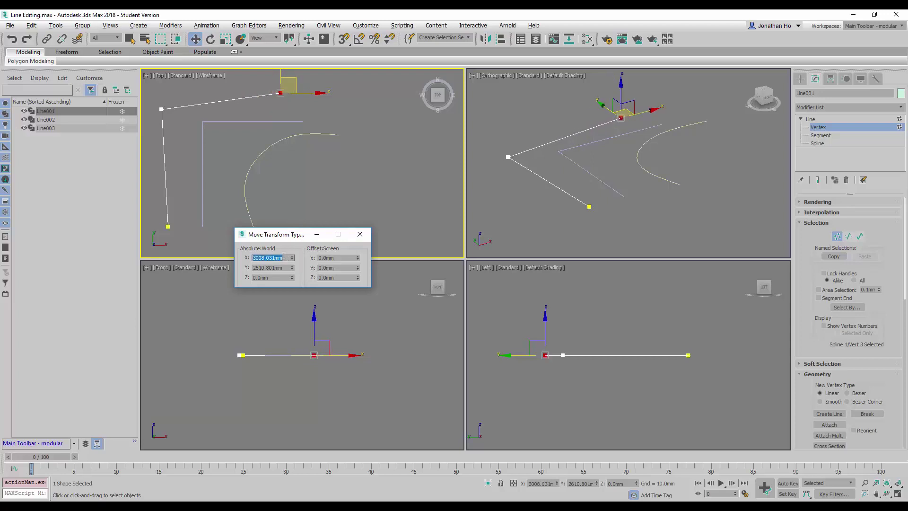
{"action": "type", "text": "3000"}
{"action": "key", "text": "Return"}
{"action": "left_click", "coordinate": [282, 267]}
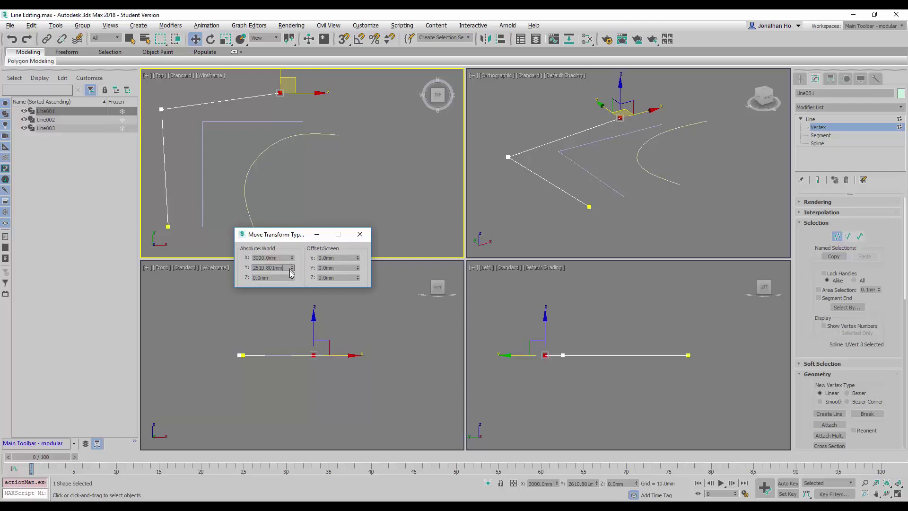
{"action": "left_click_drag", "start_coordinate": [293, 270], "coordinate": [242, 265]}
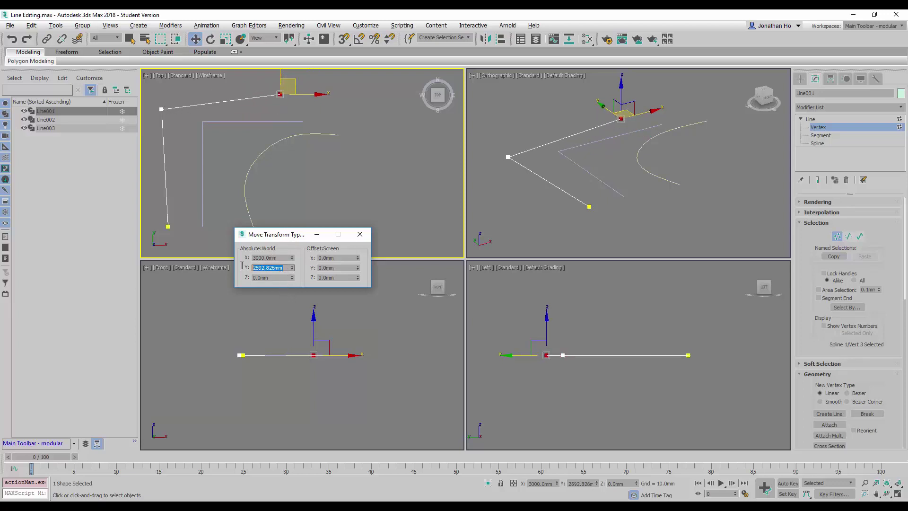
{"action": "type", "text": "2400"}
{"action": "key", "text": "Return"}
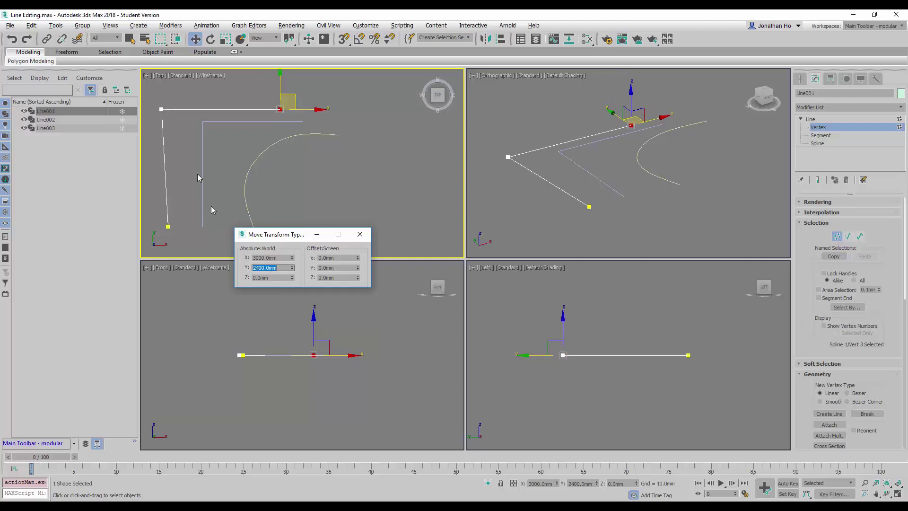
- Select the bottom end vertex and enter Absolute:World Y 1000mm, then X 1500mm
{"action": "left_click_drag", "start_coordinate": [158, 219], "coordinate": [184, 246]}
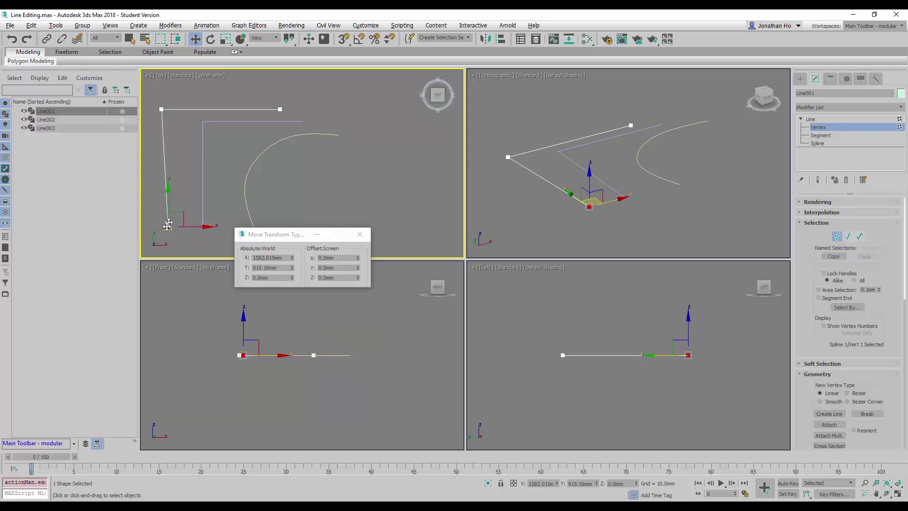
{"action": "left_click", "coordinate": [254, 267]}
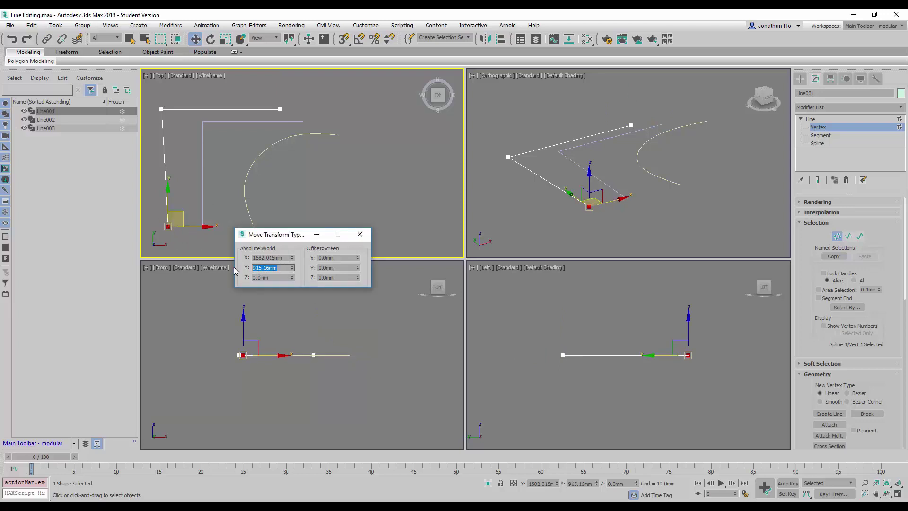
{"action": "left_click_drag", "start_coordinate": [293, 271], "coordinate": [237, 267]}
{"action": "type", "text": "1000"}
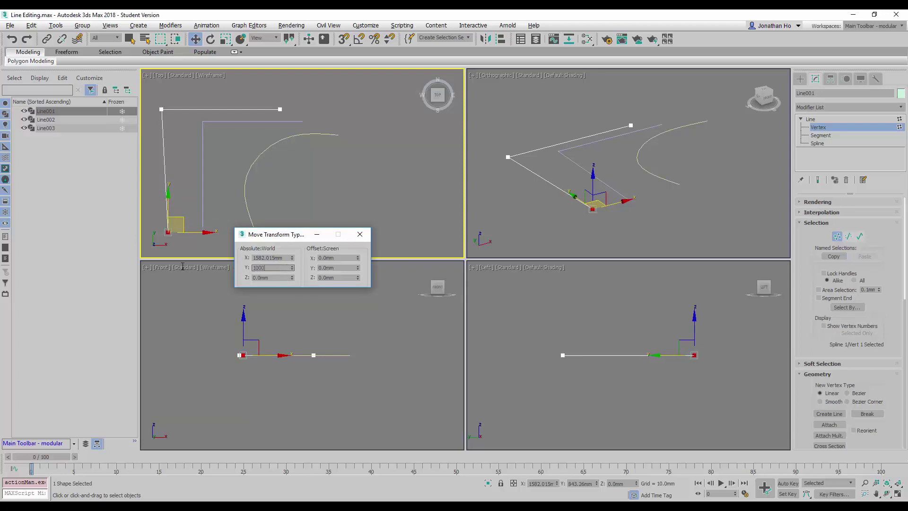
{"action": "key", "text": "Return"}
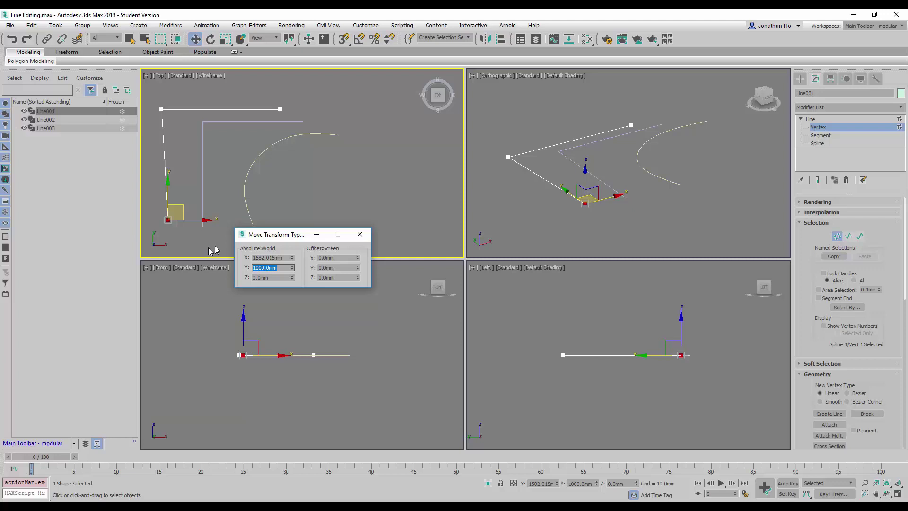
{"action": "left_click_drag", "start_coordinate": [282, 257], "coordinate": [238, 259]}
{"action": "mouse_move", "coordinate": [293, 261]}
{"action": "left_mouse_down"}
{"action": "mouse_move", "coordinate": [292, 251]}
{"action": "mouse_move", "coordinate": [292, 284]}
{"action": "mouse_move", "coordinate": [290, 241]}
{"action": "mouse_move", "coordinate": [291, 279]}
{"action": "mouse_move", "coordinate": [292, 271]}
{"action": "left_mouse_up"}
{"action": "double_click", "coordinate": [288, 258]}
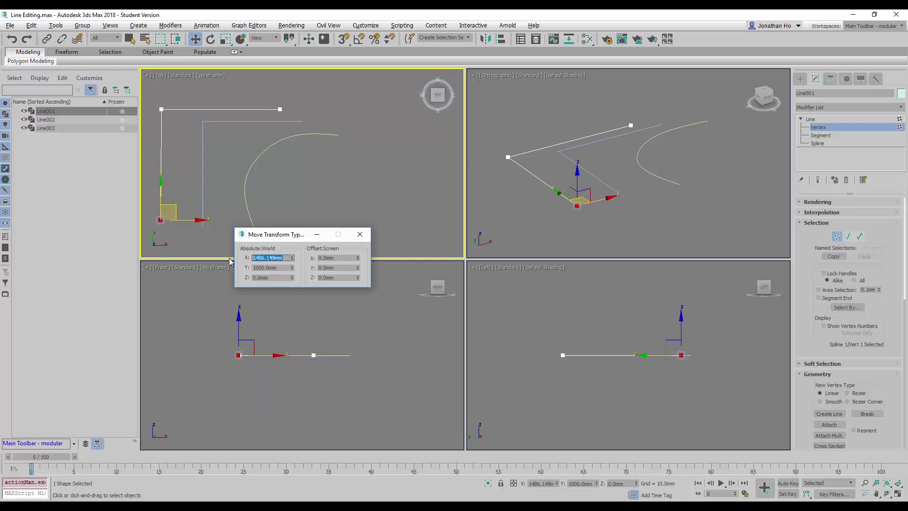
{"action": "type", "text": "1500"}
{"action": "key", "text": "Return"}
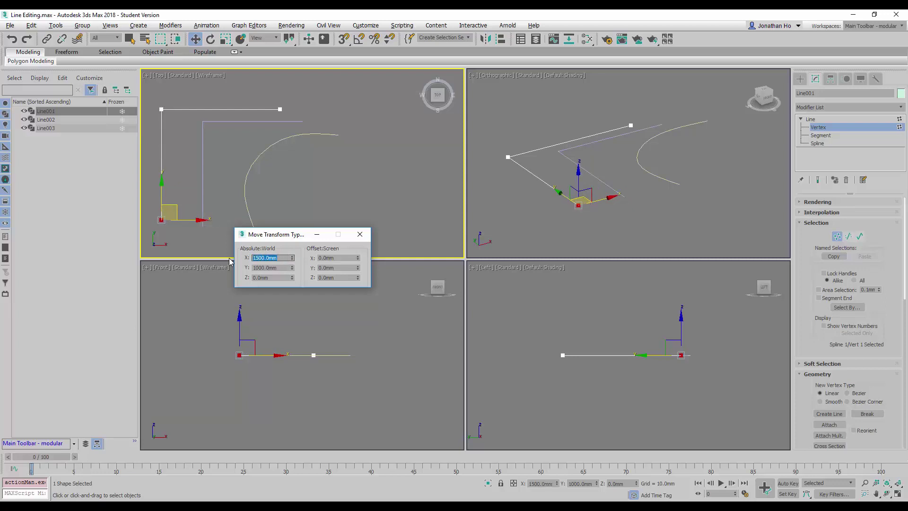